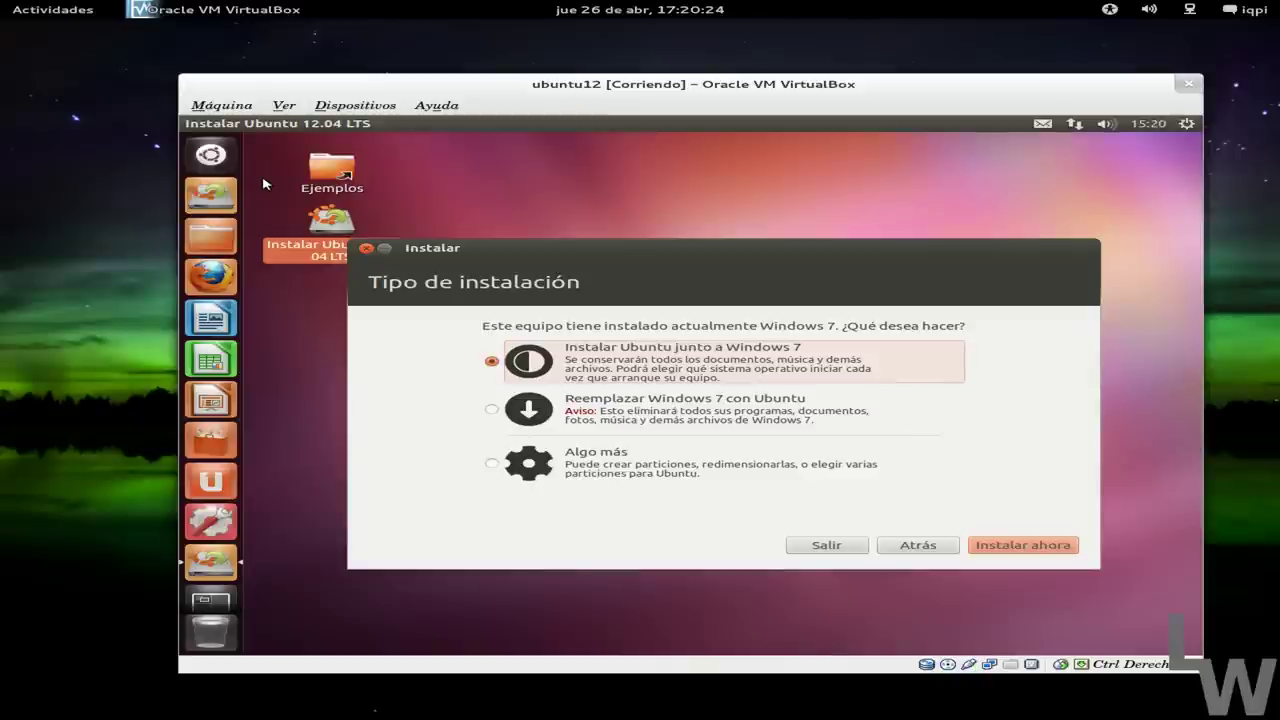
Choose the "Algo más" installation type, continue to the partition table and look over the existing entries on /dev/sda.
{"action": "left_click", "coordinate": [920, 468]}
{"action": "left_click", "coordinate": [1026, 550]}
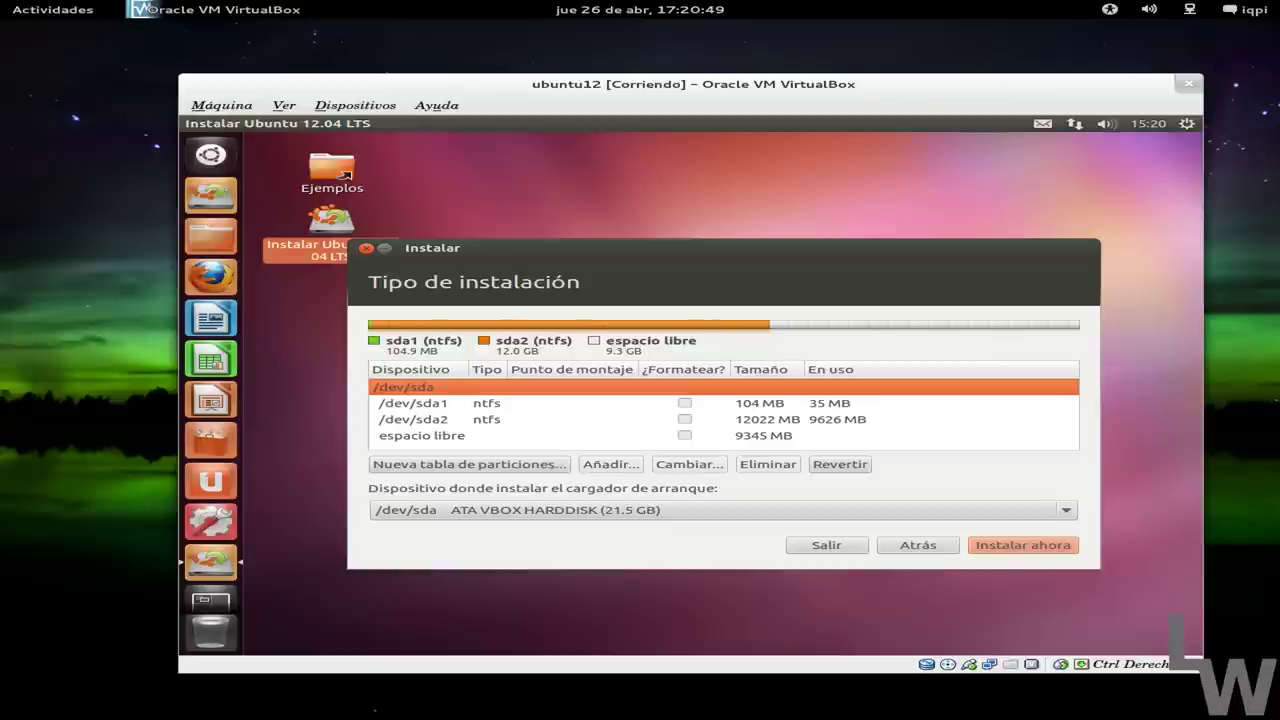
{"action": "left_click", "coordinate": [436, 405]}
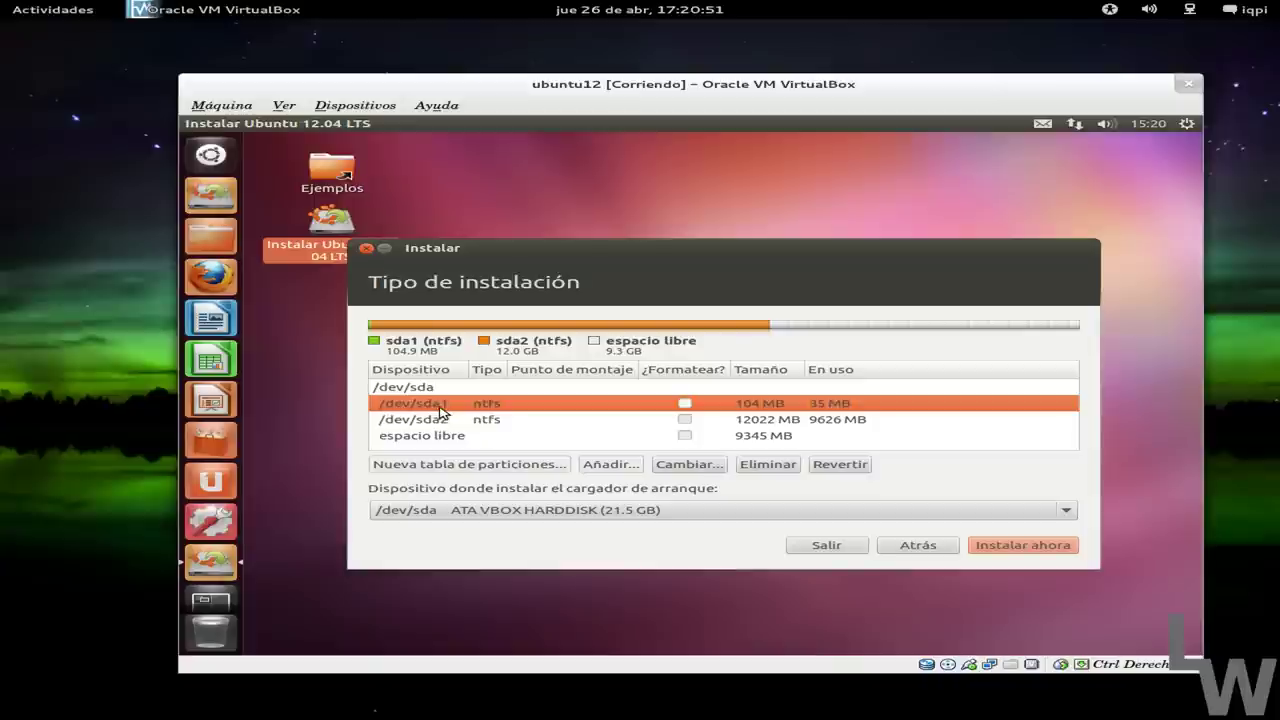
{"action": "left_click", "coordinate": [490, 420]}
{"action": "left_click", "coordinate": [500, 436]}
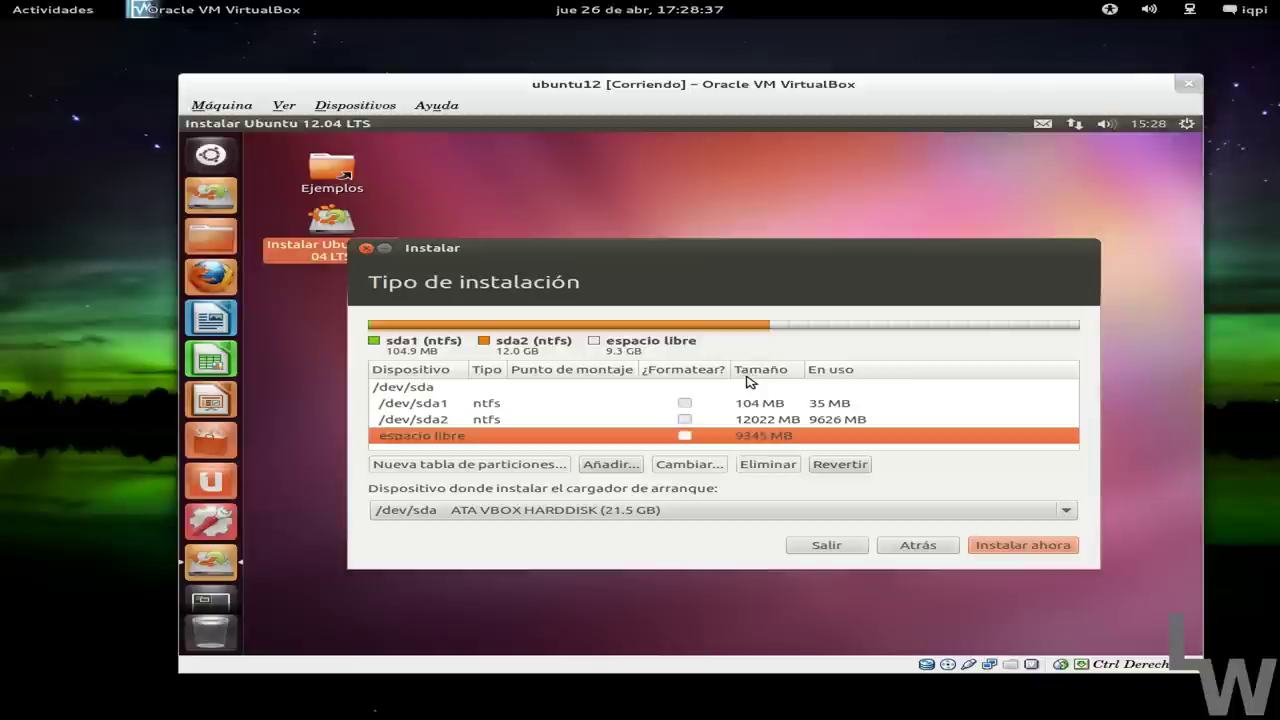
{"action": "left_click", "coordinate": [884, 390]}
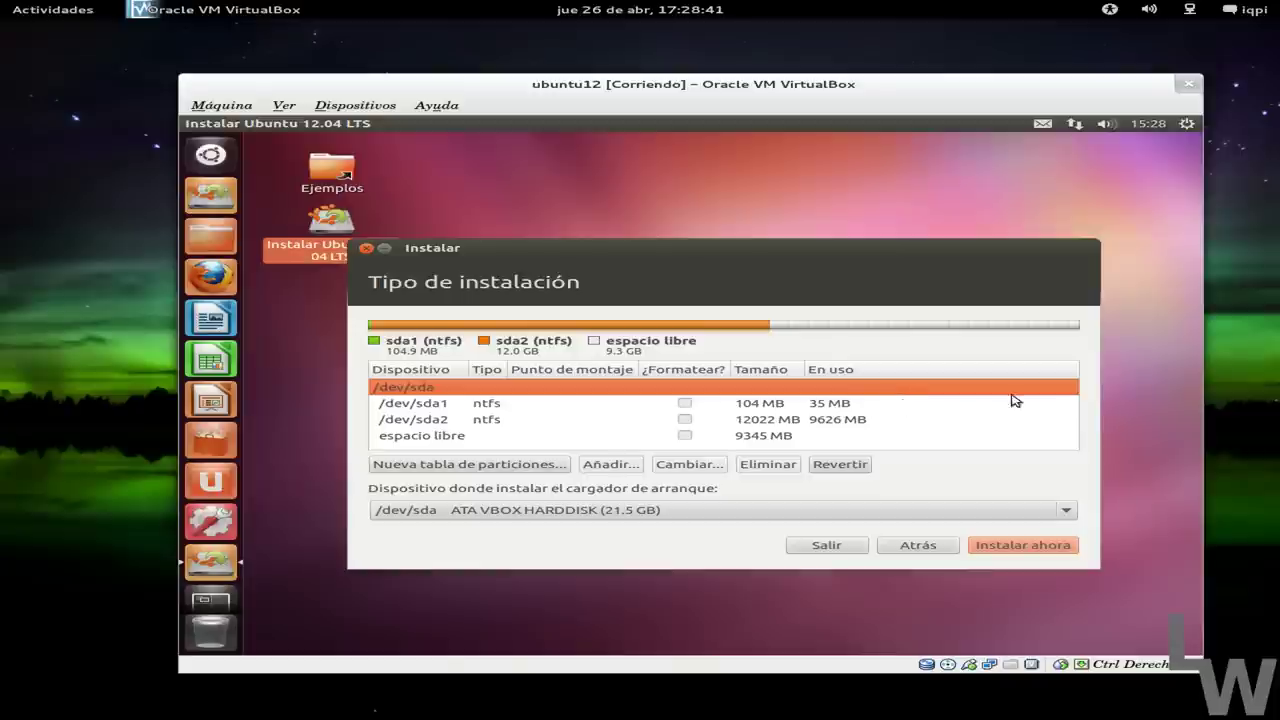
Start a new logical partition in the free space, with a size of 5000 MB and its location set to "Principio".
{"action": "left_click", "coordinate": [422, 436]}
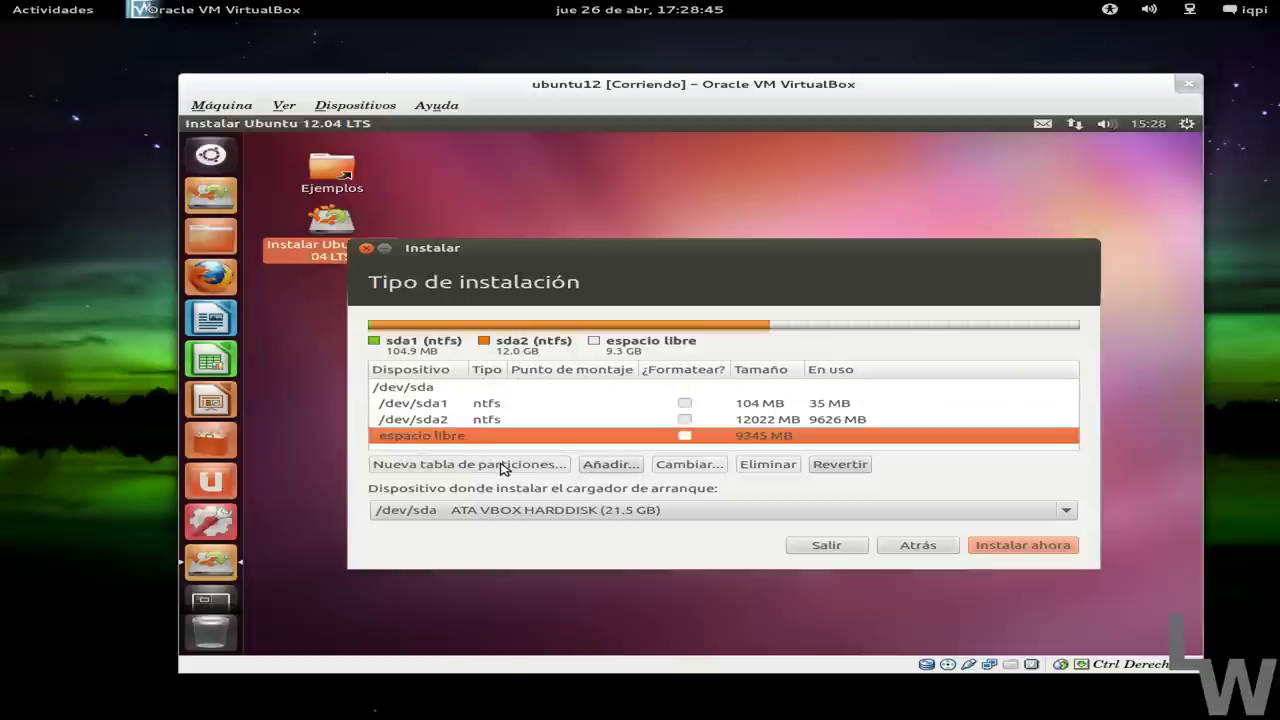
{"action": "left_click", "coordinate": [612, 466]}
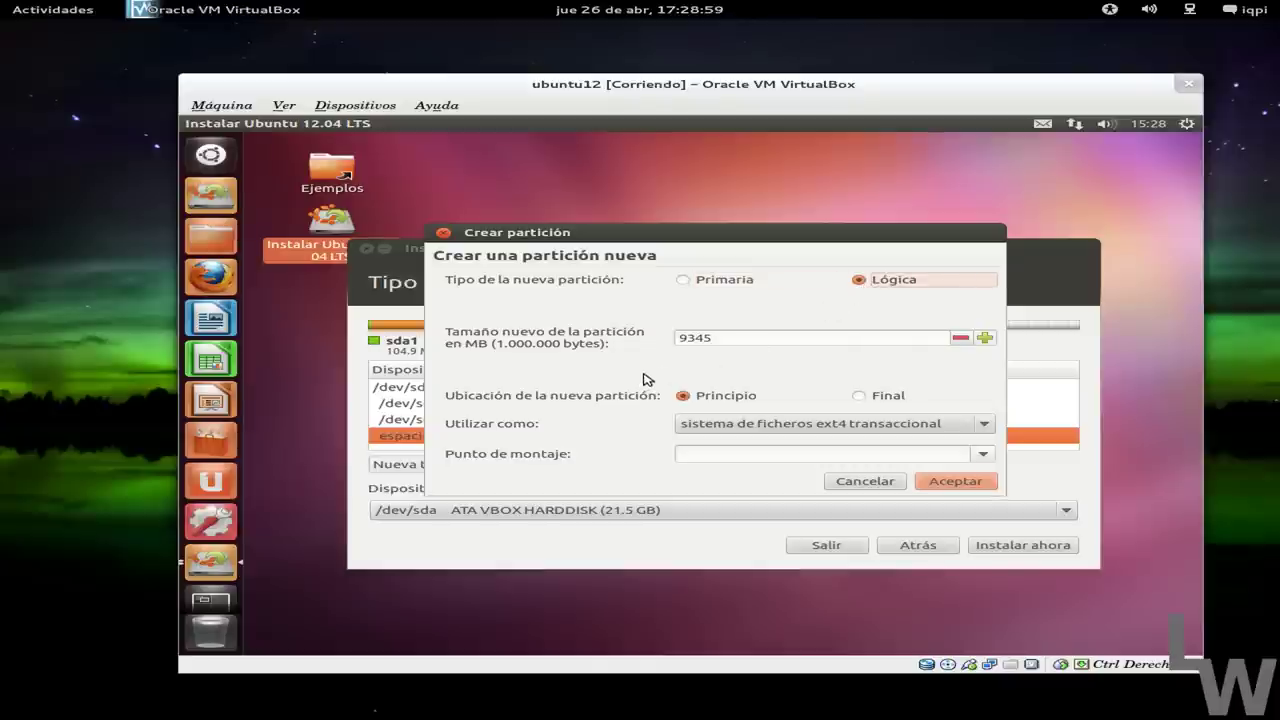
{"action": "double_click", "coordinate": [750, 343]}
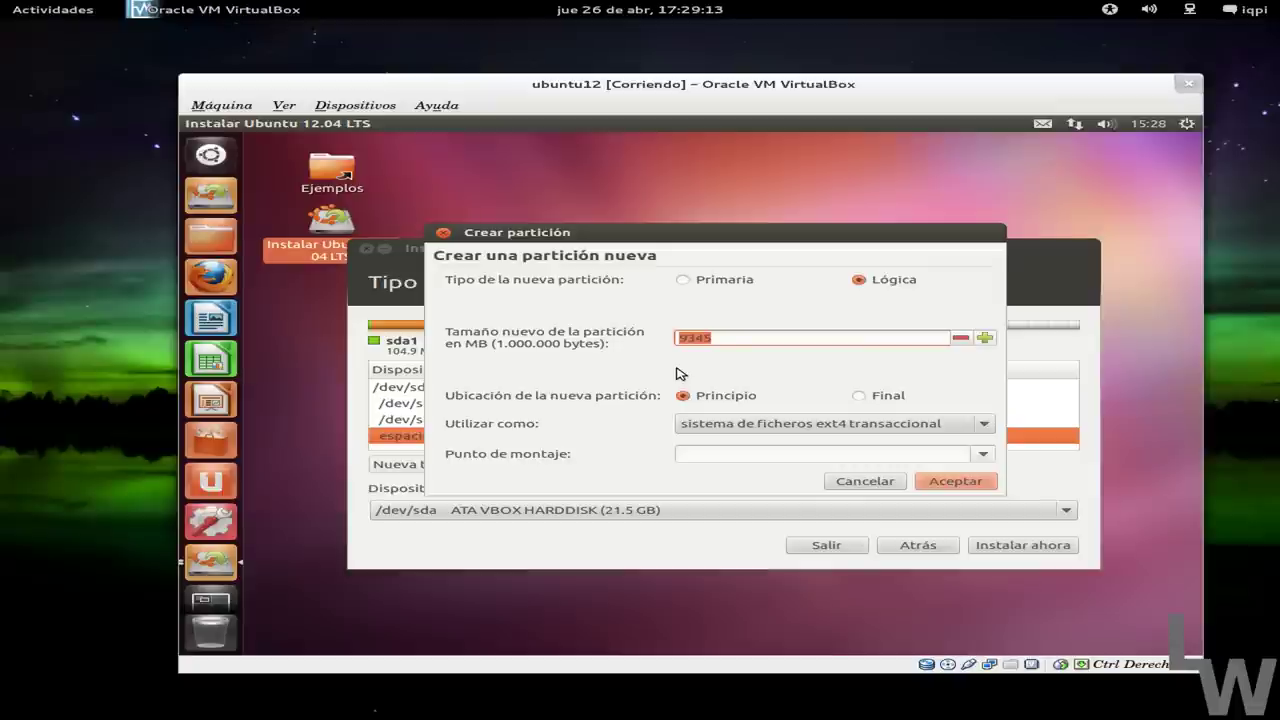
{"action": "type", "text": "5"}
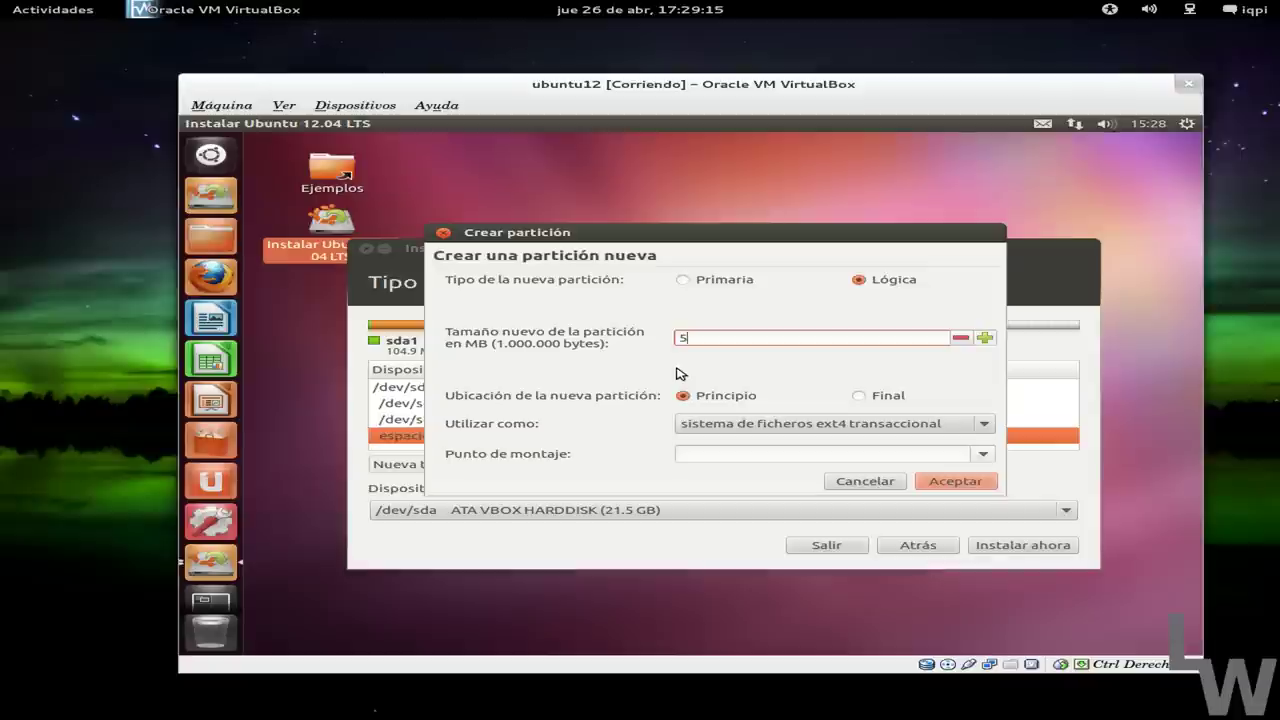
{"action": "type", "text": "000"}
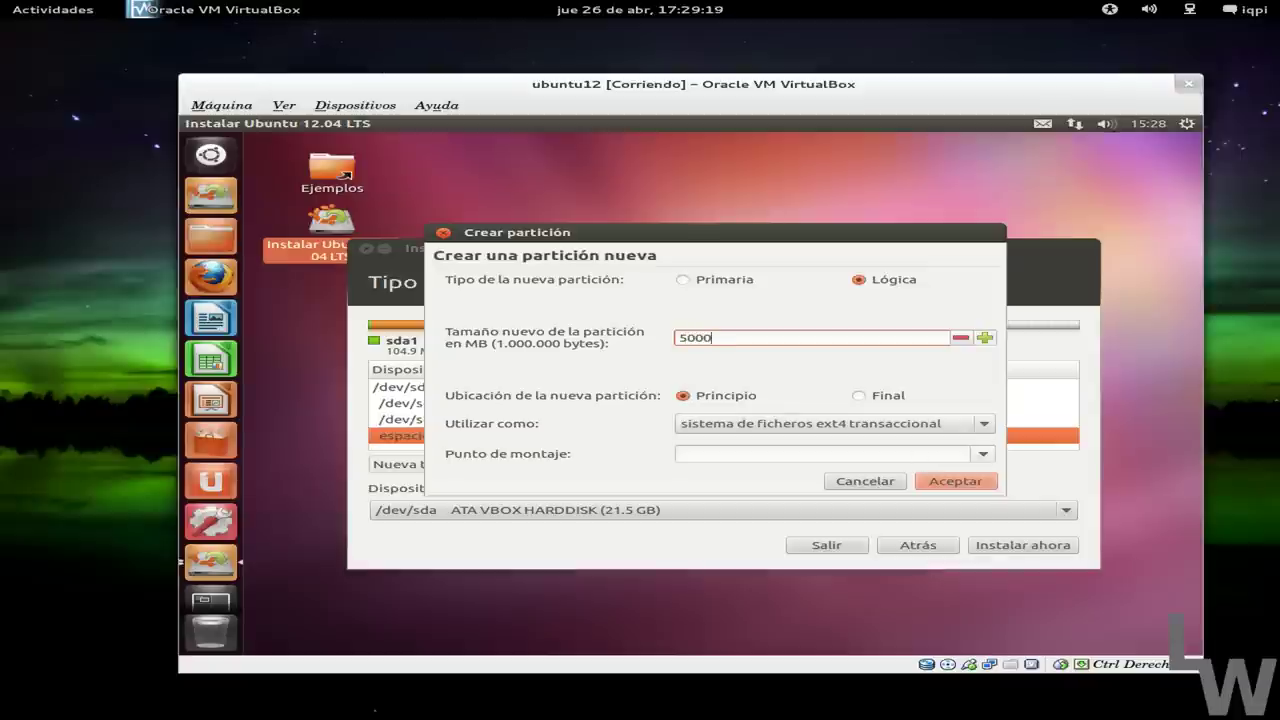
{"action": "left_click", "coordinate": [683, 396]}
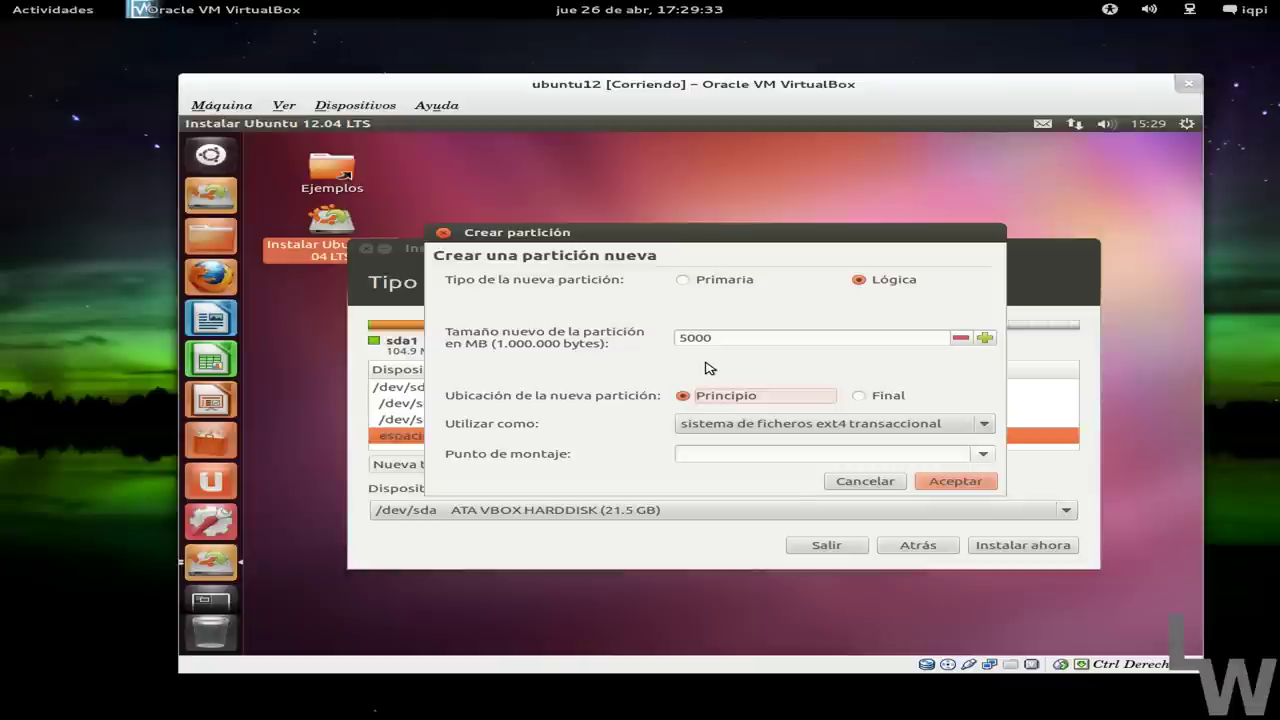
Set the new partition to the ext4 transactional file system with mount point /, and create it marked for formatting.
{"action": "left_click", "coordinate": [727, 428]}
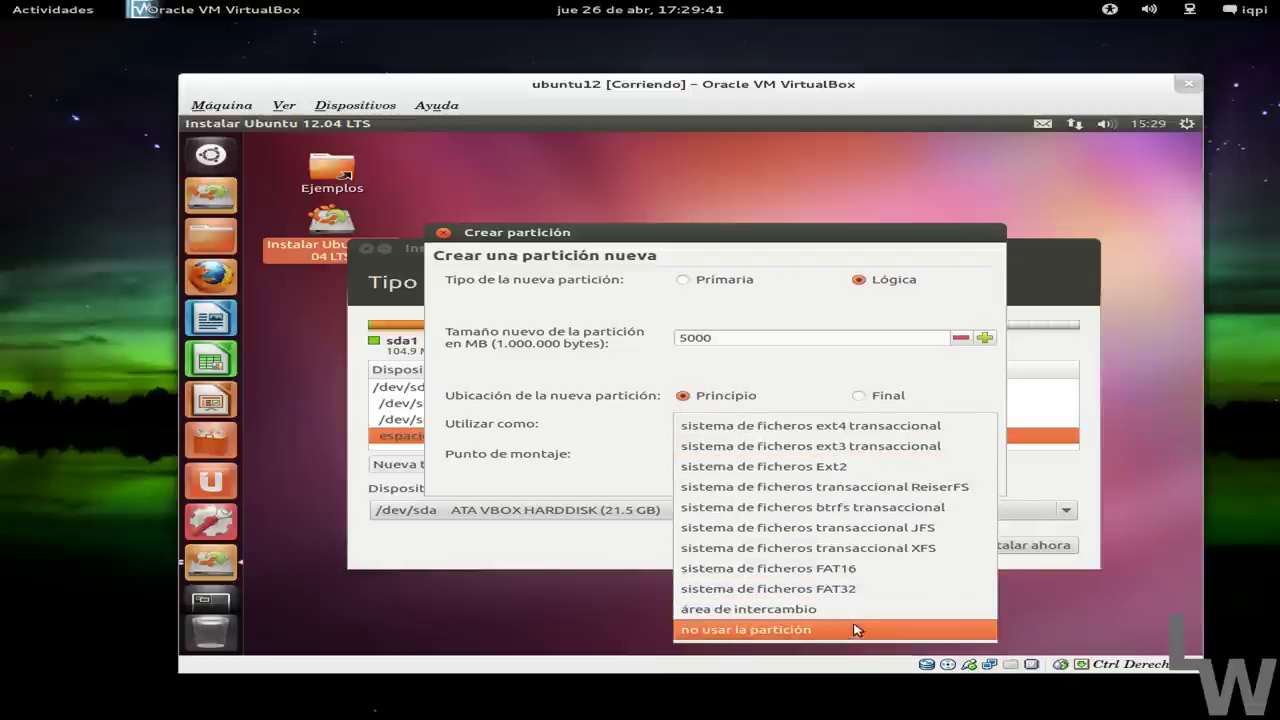
{"action": "left_click", "coordinate": [882, 428]}
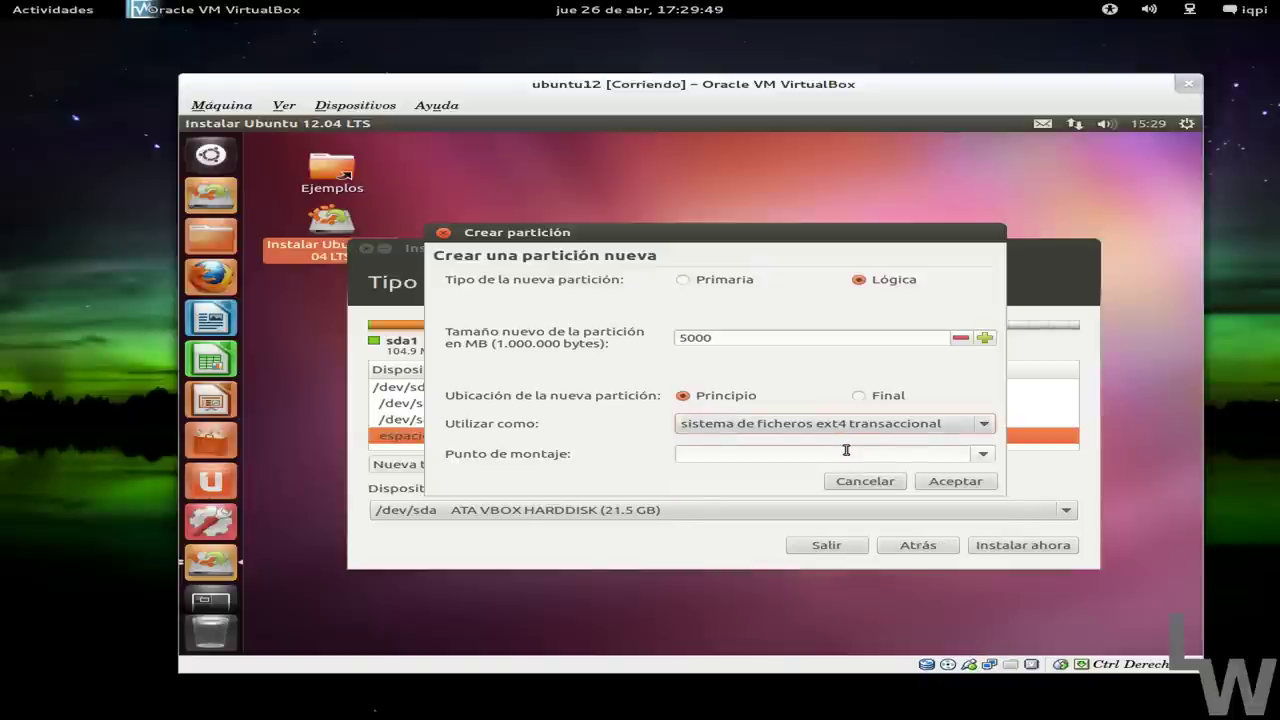
{"action": "left_click", "coordinate": [981, 457]}
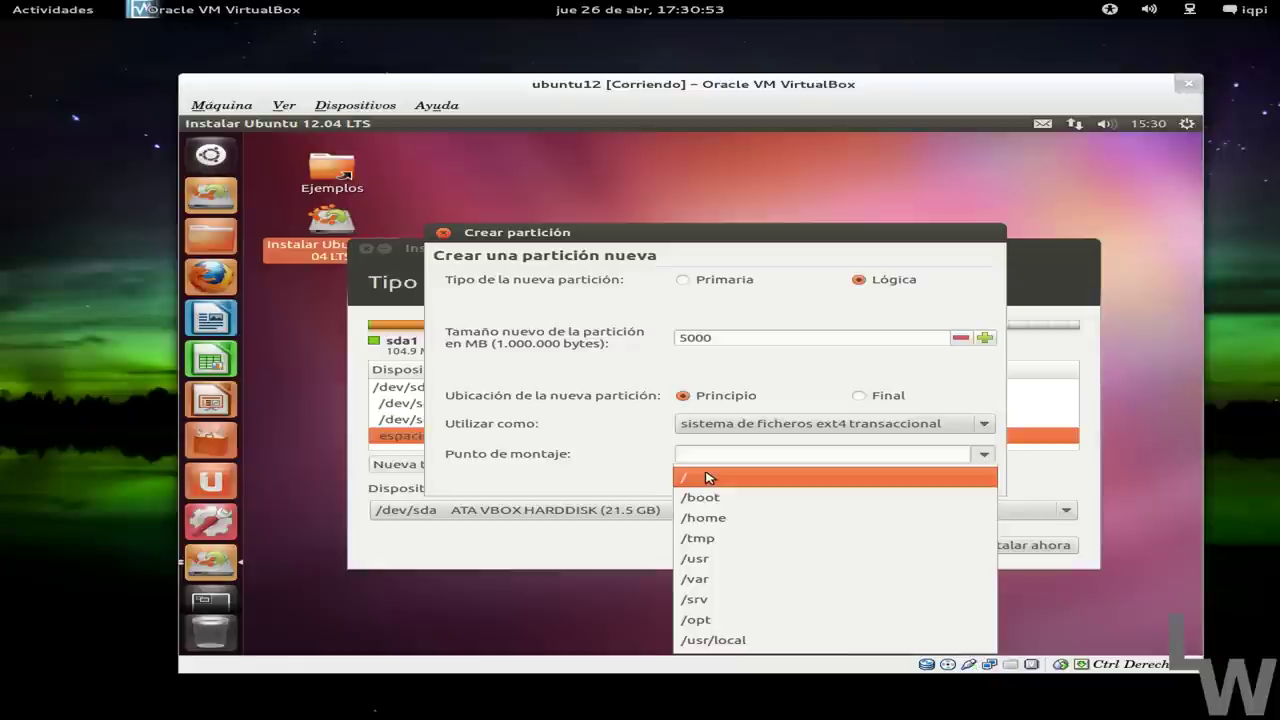
{"action": "left_click", "coordinate": [724, 484]}
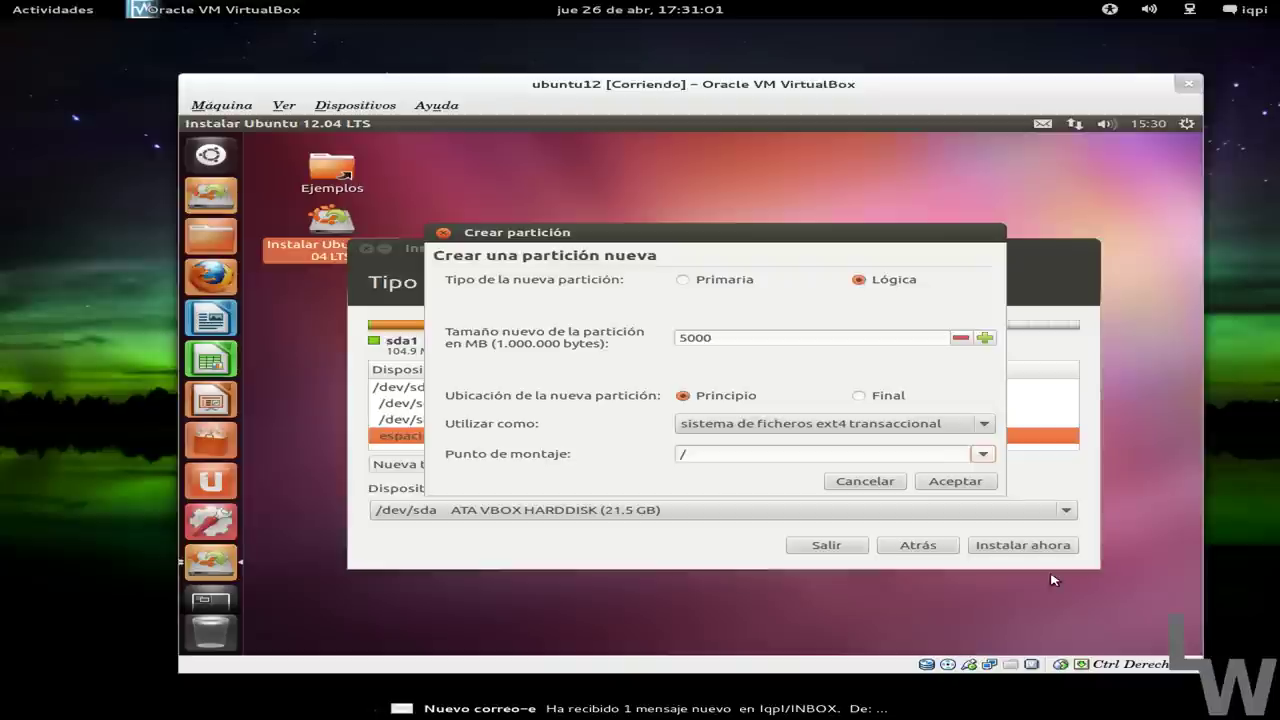
{"action": "left_click", "coordinate": [932, 484]}
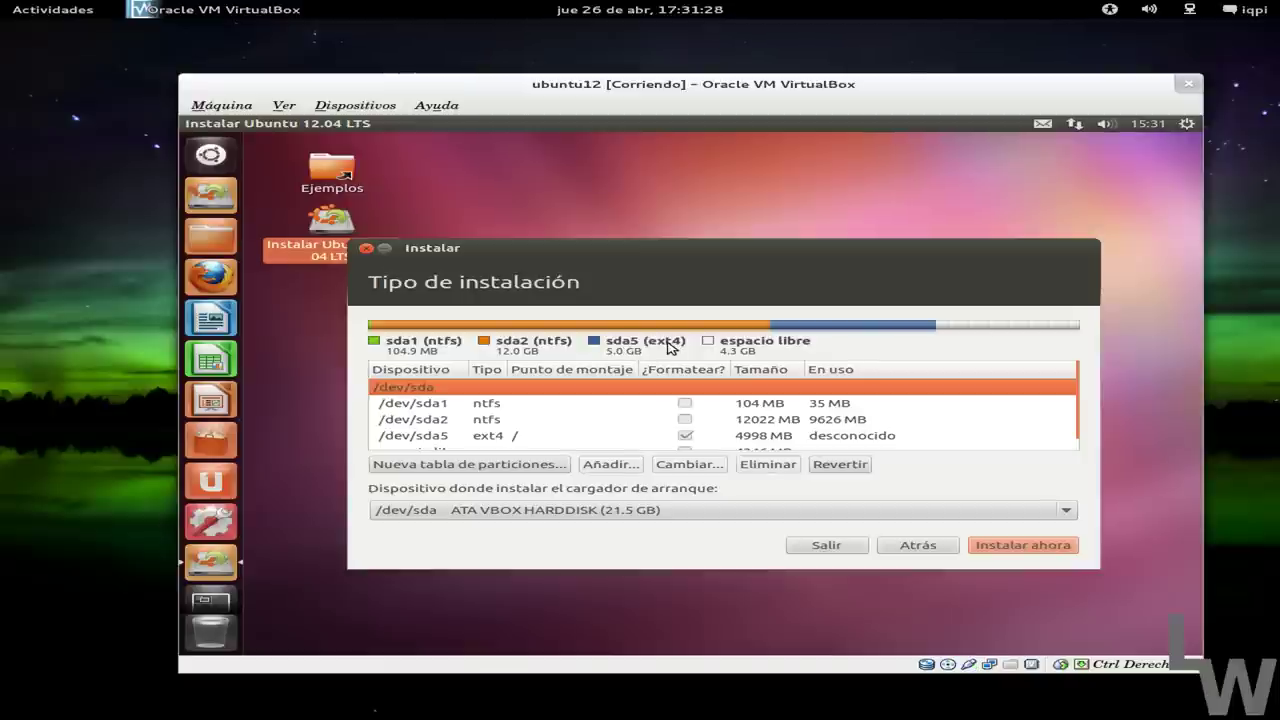
{"action": "left_click", "coordinate": [685, 436]}
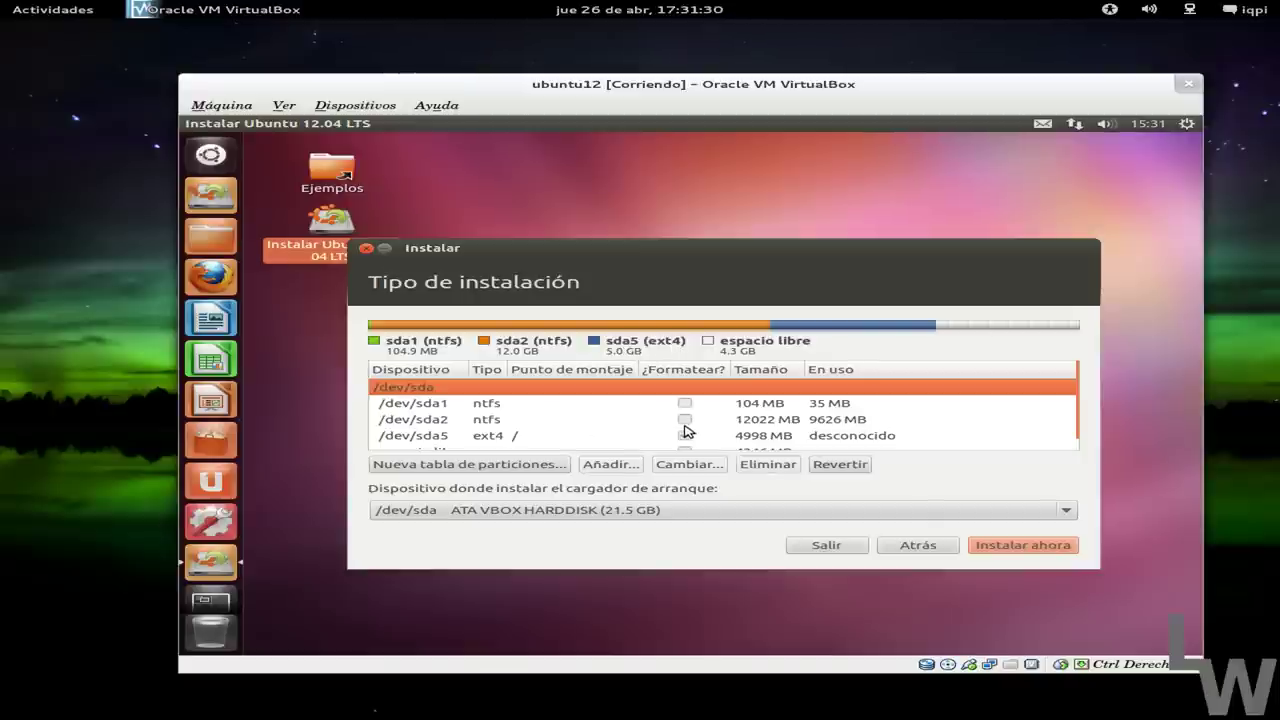
{"action": "left_click", "coordinate": [685, 436]}
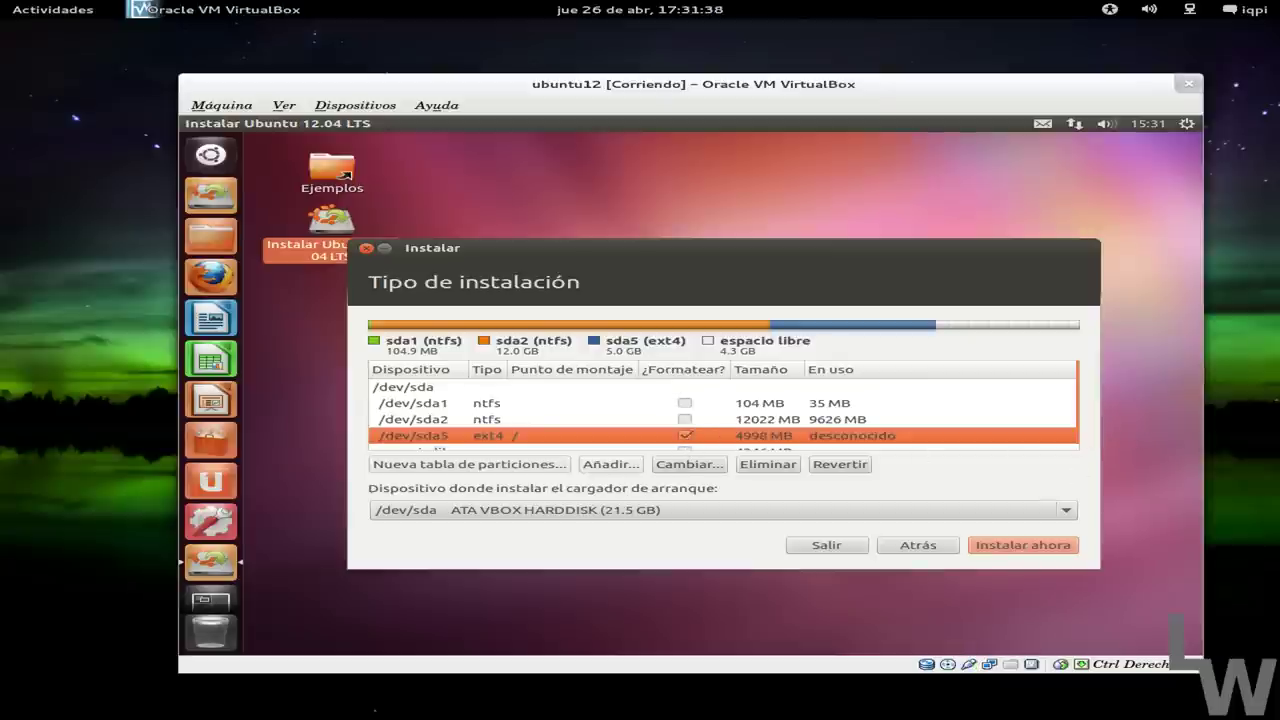
Create a 4000 MB logical ext4 partition in the remaining free space, with mount point /home.
{"action": "left_click", "coordinate": [491, 452]}
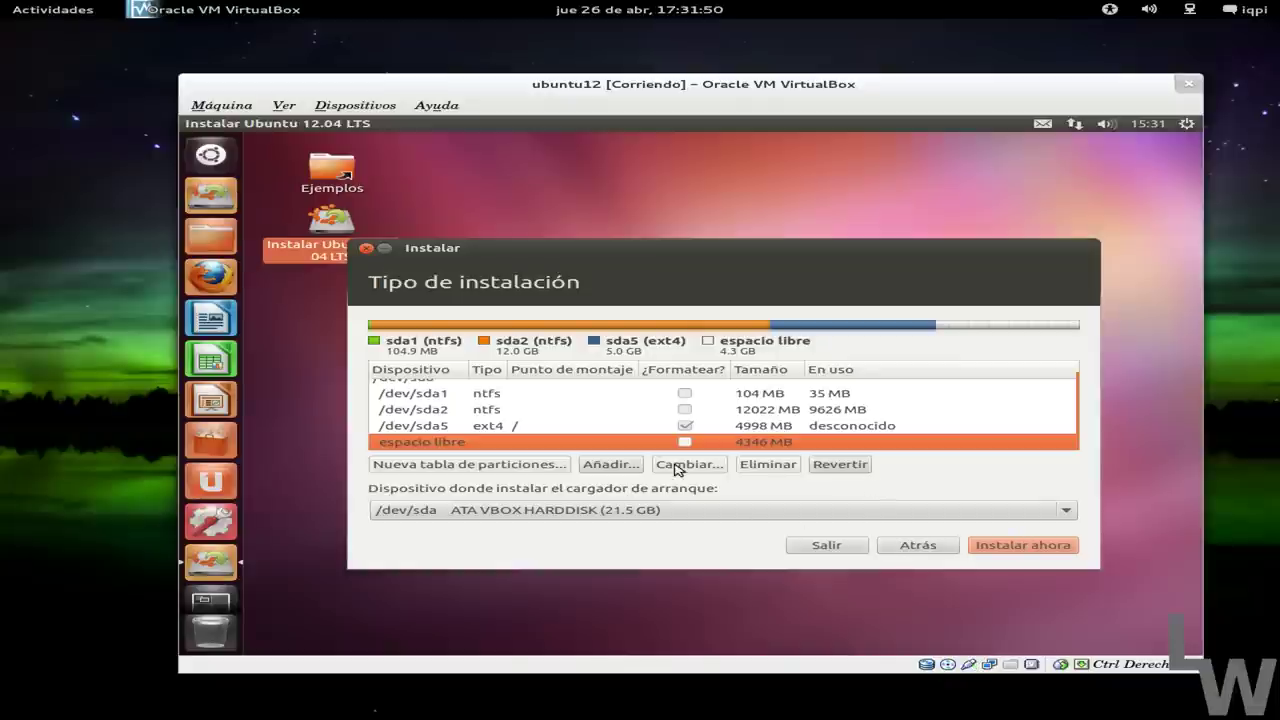
{"action": "left_click", "coordinate": [610, 464]}
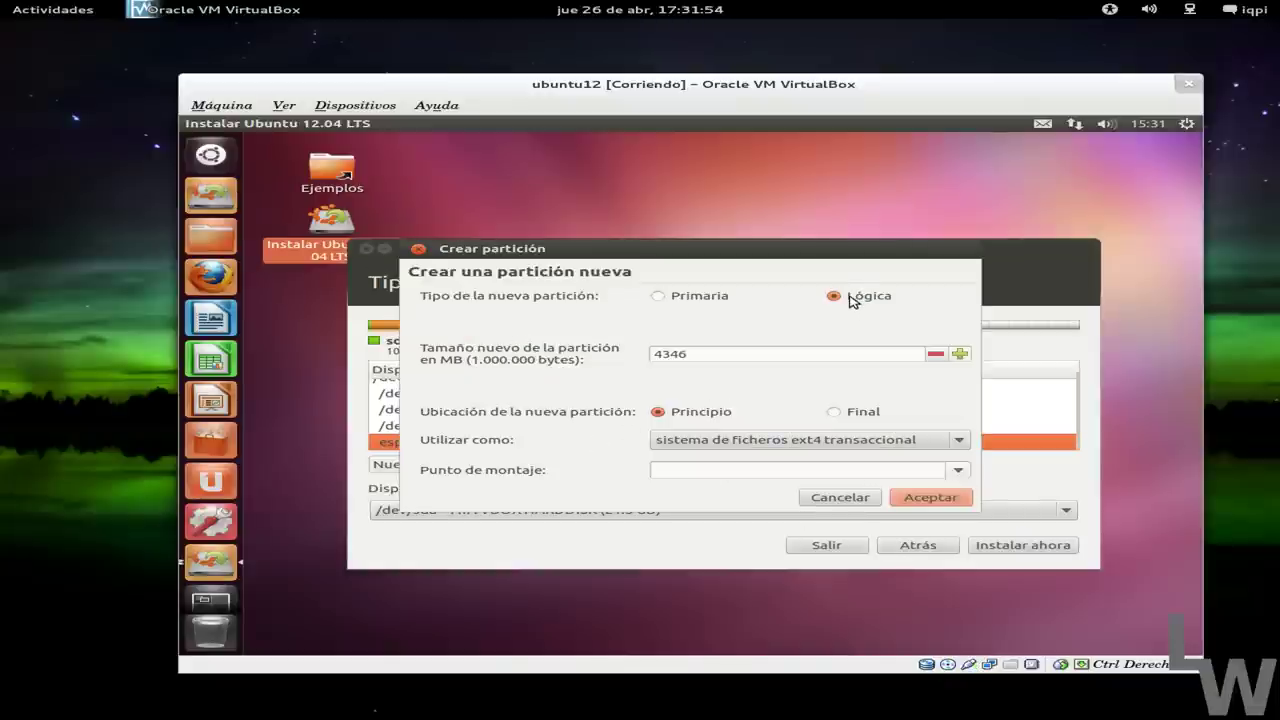
{"action": "double_click", "coordinate": [699, 355]}
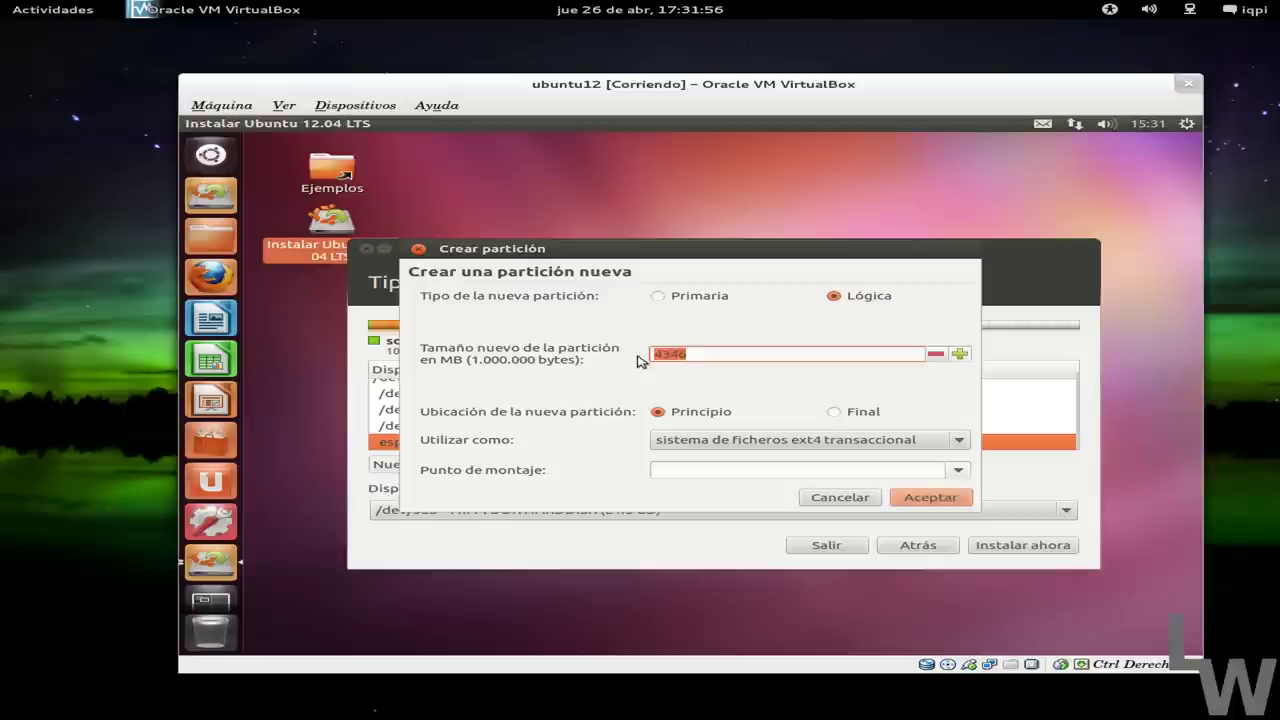
{"action": "left_click_drag", "start_coordinate": [659, 355], "coordinate": [702, 354]}
{"action": "key", "text": "BackSpace"}
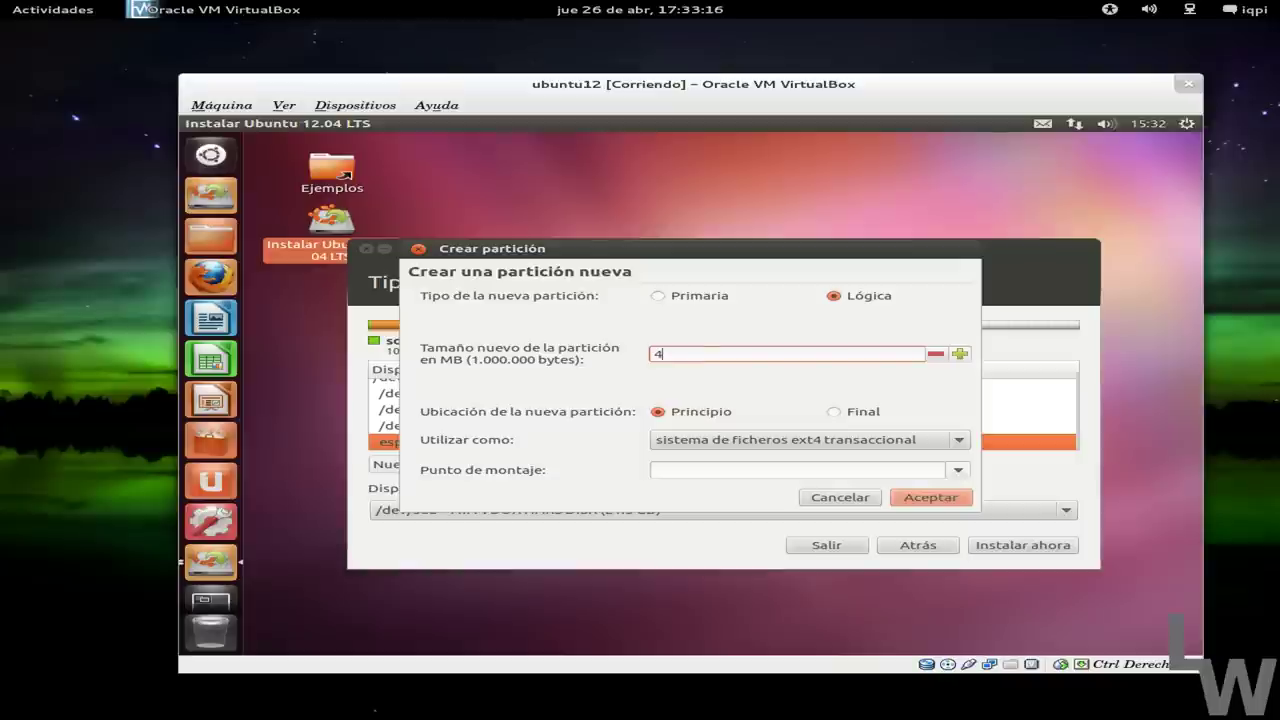
{"action": "type", "text": "000"}
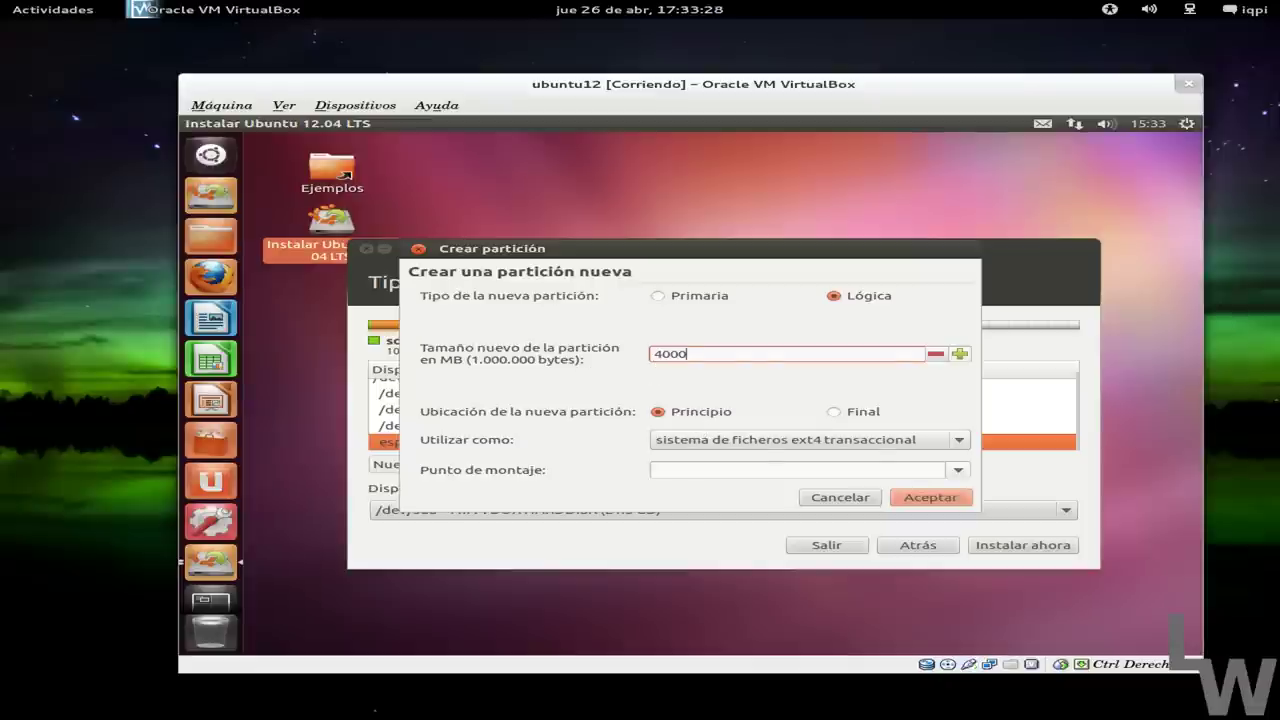
{"action": "left_click", "coordinate": [958, 470]}
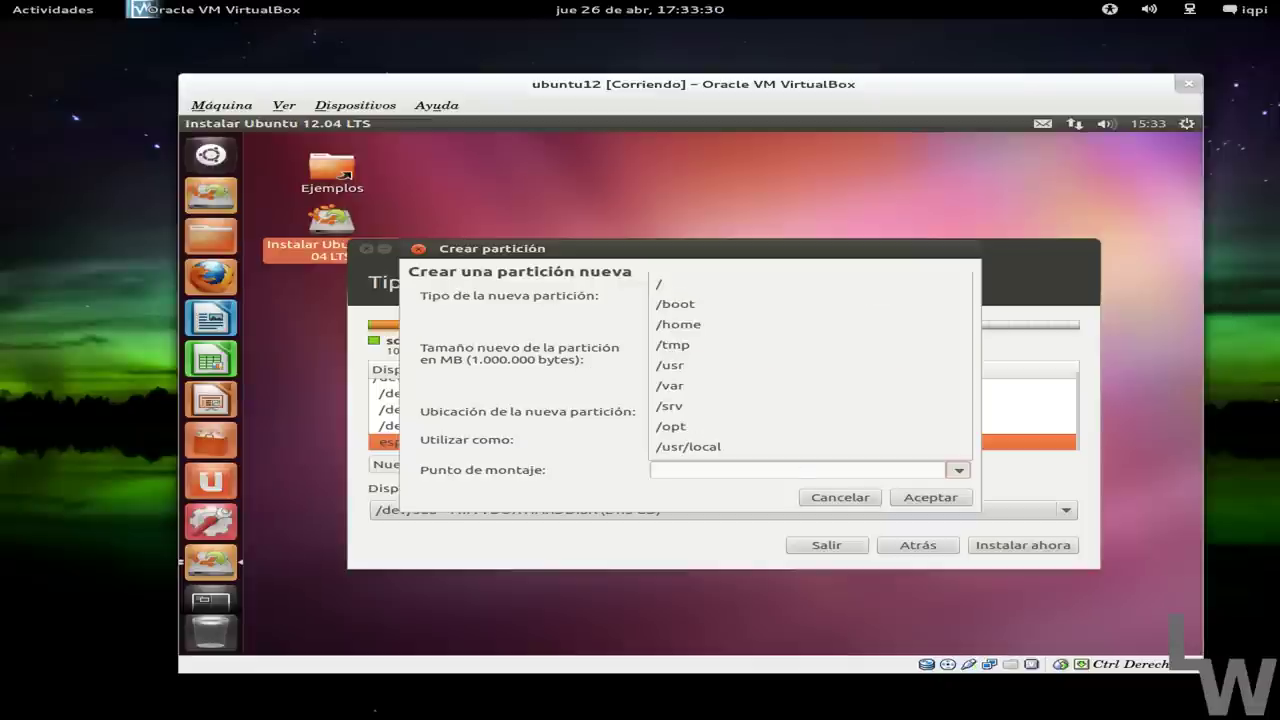
{"action": "left_click", "coordinate": [731, 325]}
{"action": "left_click", "coordinate": [929, 497]}
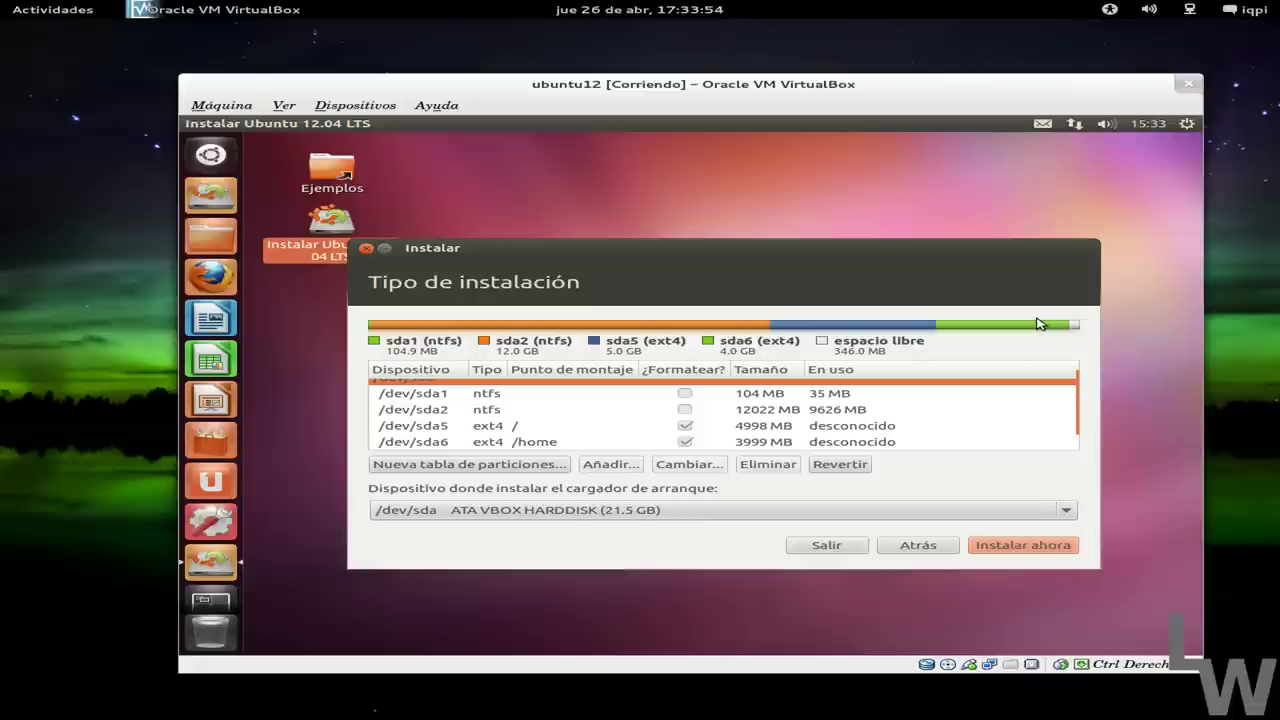
Create a logical swap partition ("área de intercambio") from all the remaining free space, and start the installation.
{"action": "mouse_move", "coordinate": [1081, 400]}
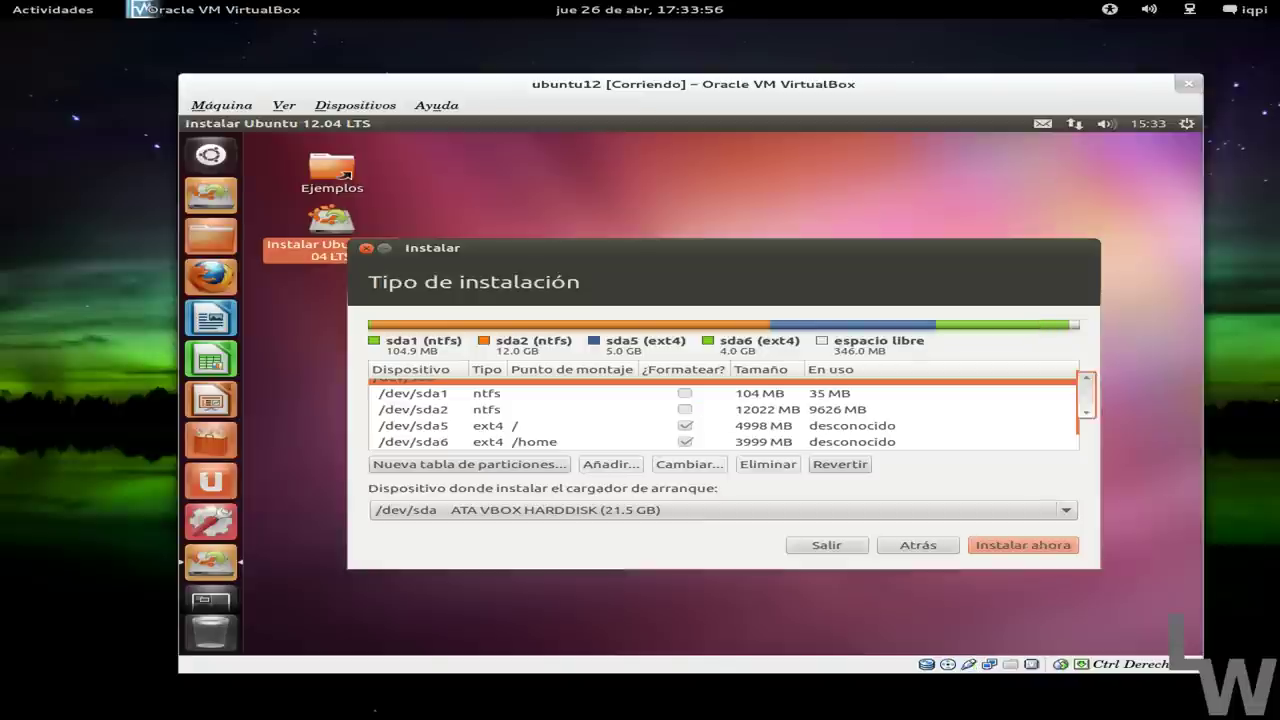
{"action": "left_click_drag", "start_coordinate": [1083, 402], "coordinate": [1092, 424]}
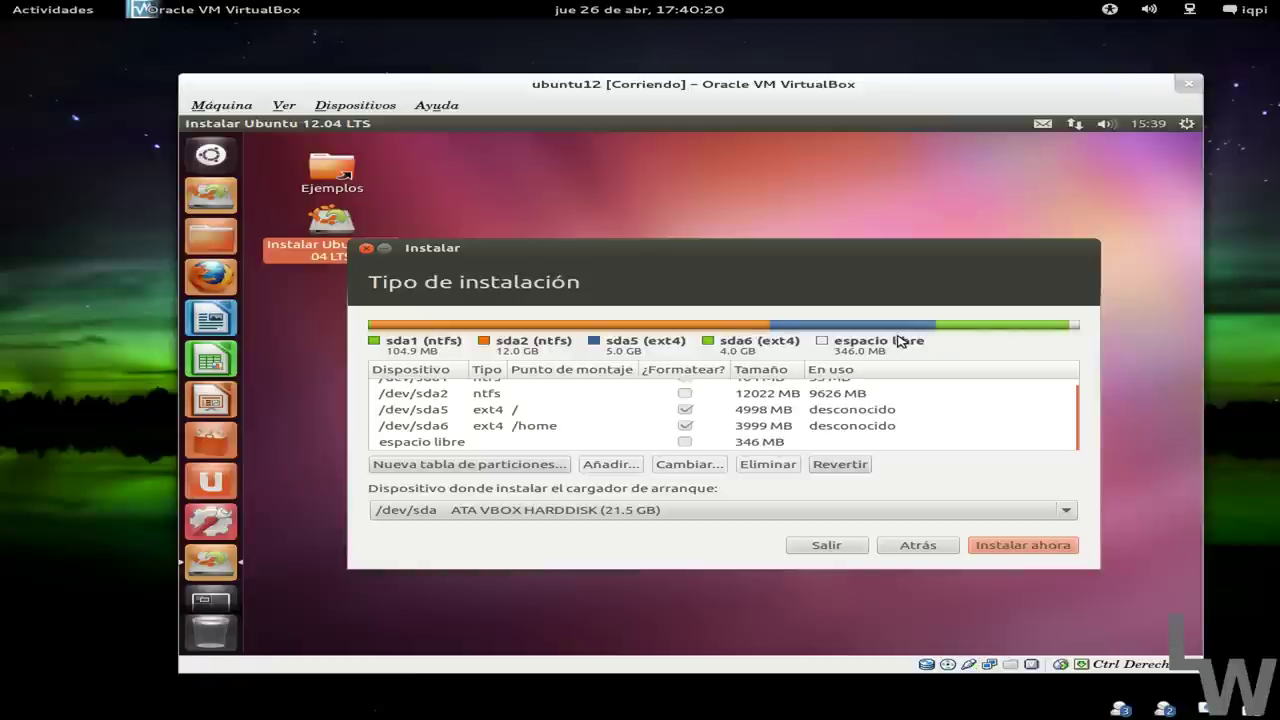
{"action": "left_click", "coordinate": [460, 446]}
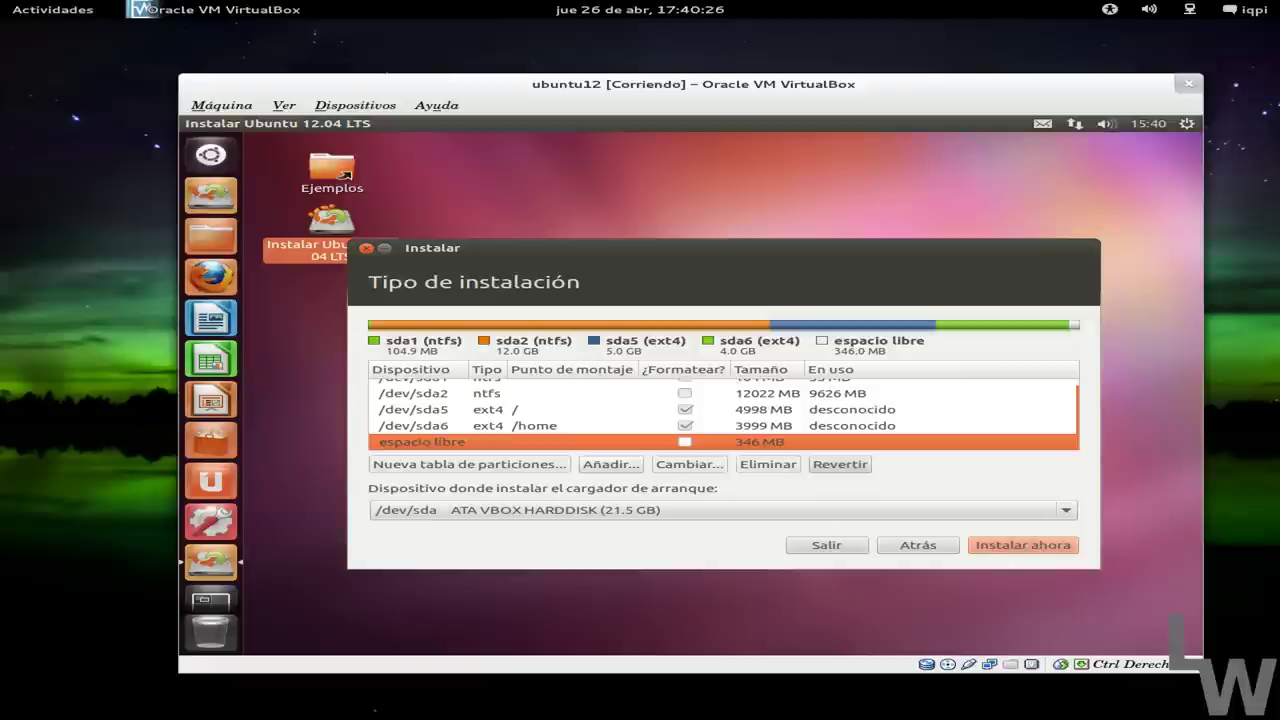
{"action": "left_click", "coordinate": [617, 463]}
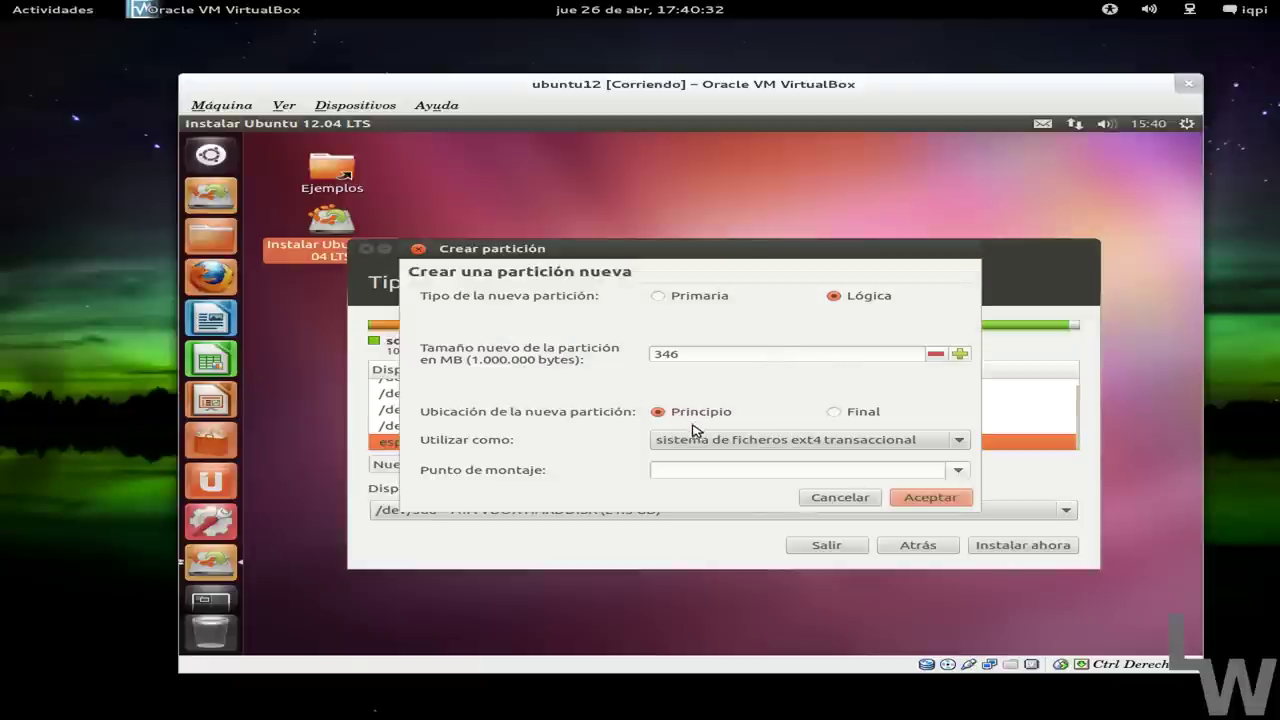
{"action": "left_click", "coordinate": [778, 441]}
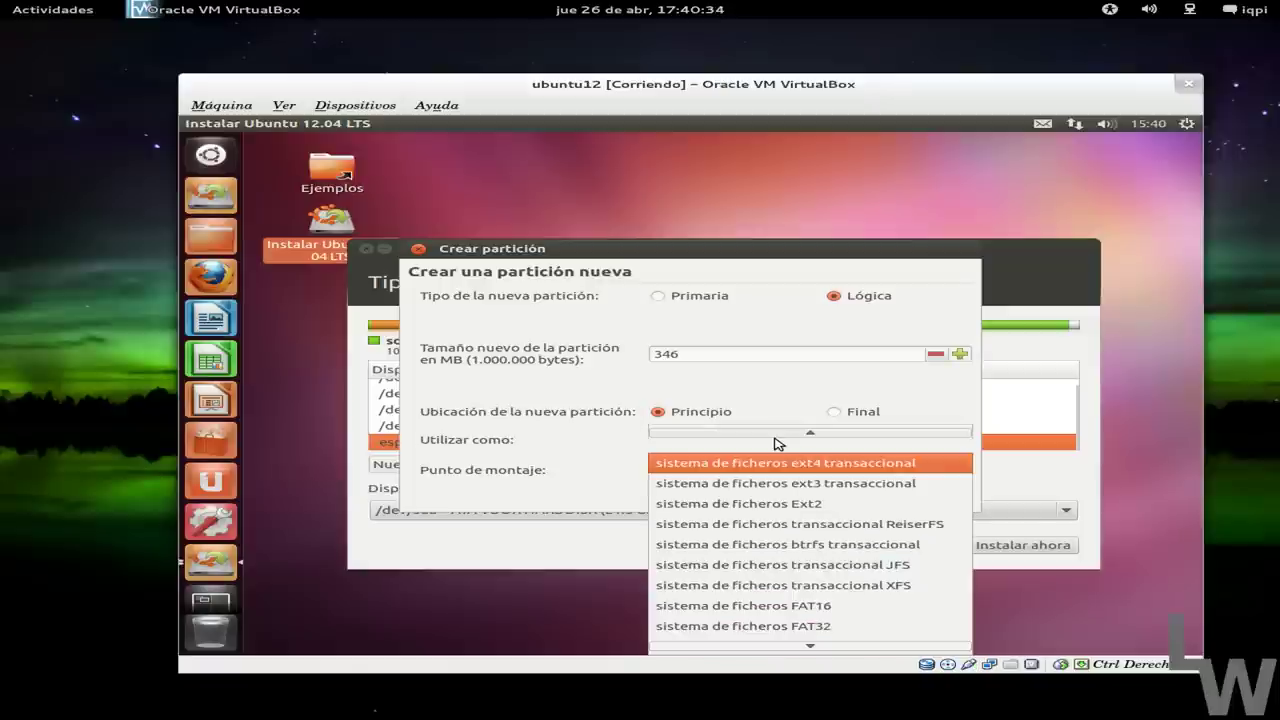
{"action": "scroll", "coordinate": [790, 575], "scroll_direction": "down", "scroll_amount": 2}
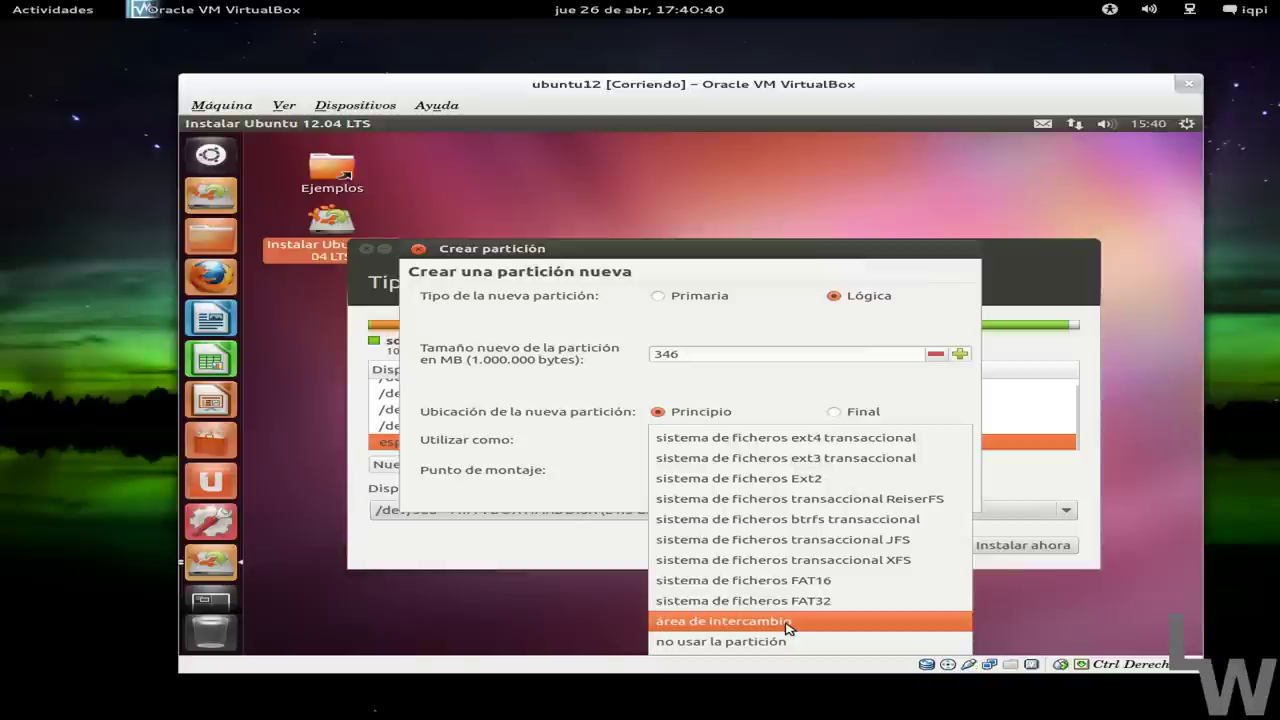
{"action": "left_click", "coordinate": [786, 623]}
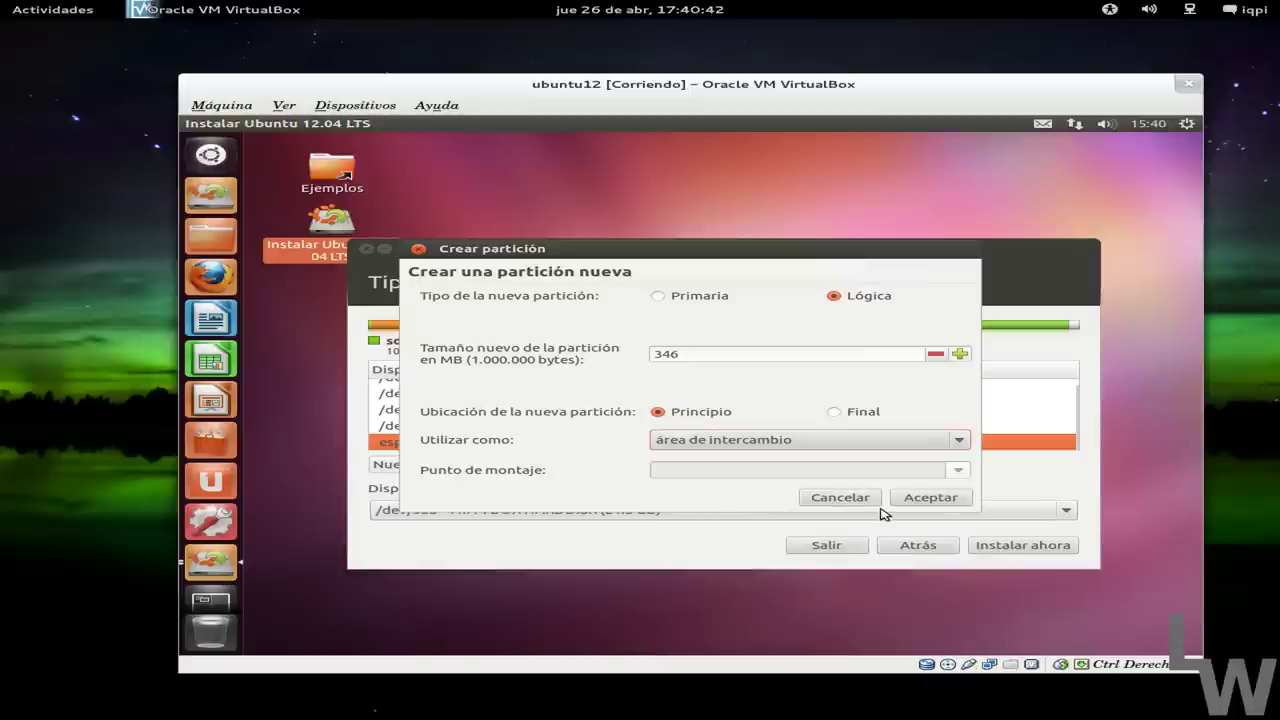
{"action": "left_click", "coordinate": [924, 499]}
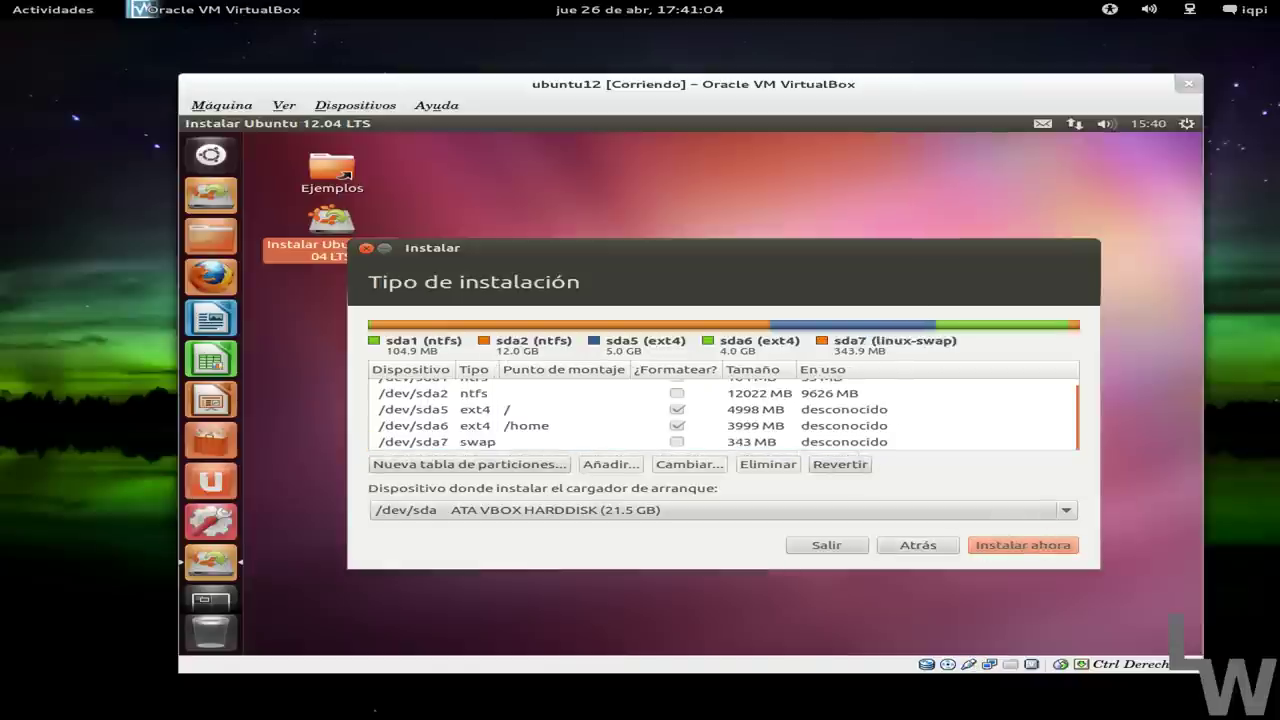
{"action": "left_click", "coordinate": [1034, 546]}
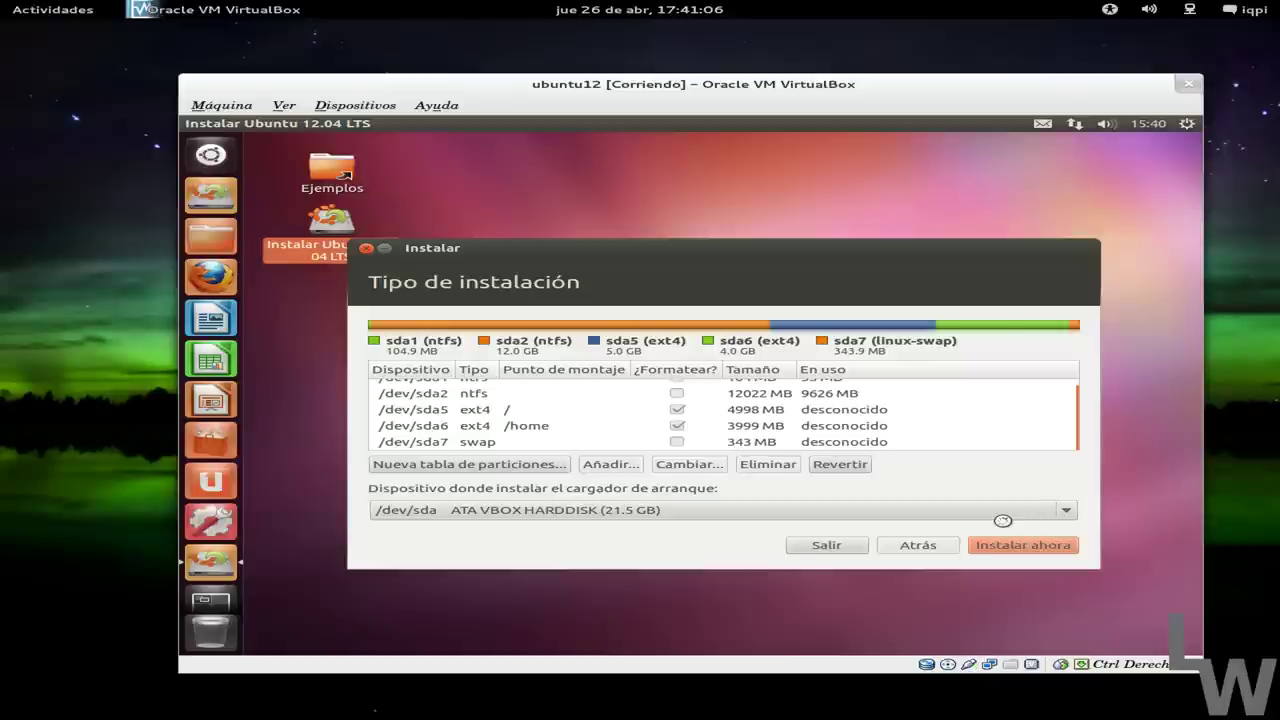